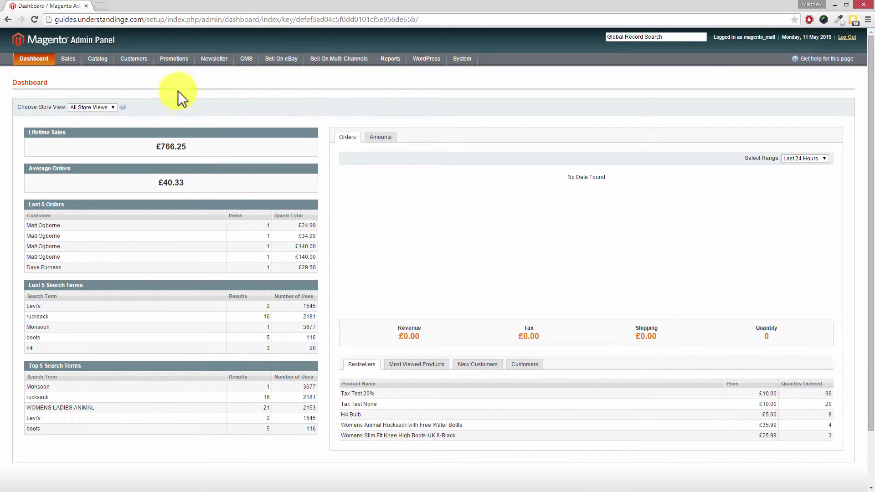
Step: Open the catalog's product management list and filter it by SKU "bag"
{"action": "mouse_move", "coordinate": [100, 64]}
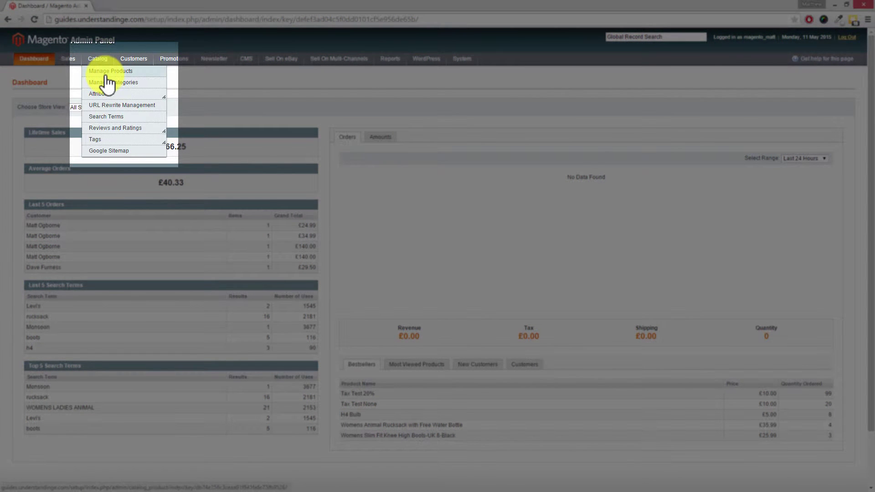
{"action": "left_click", "coordinate": [105, 74]}
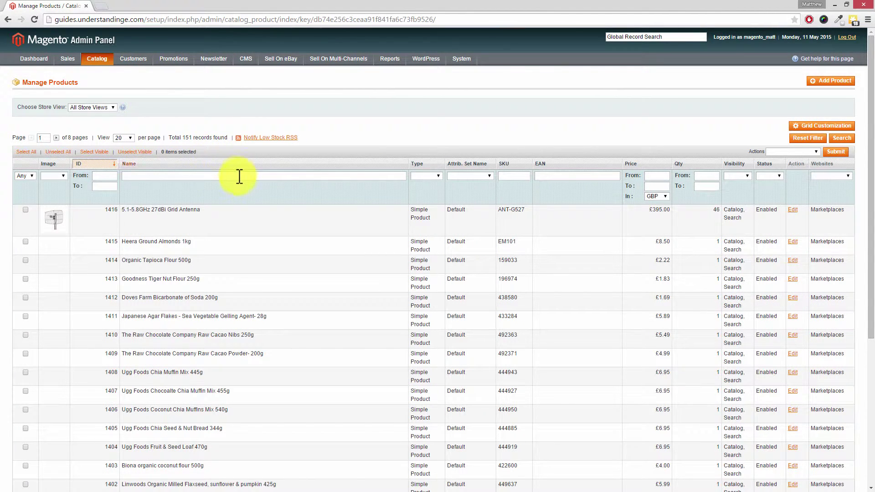
{"action": "left_click", "coordinate": [515, 176]}
{"action": "type", "text": "bag"}
{"action": "key", "text": "Return"}
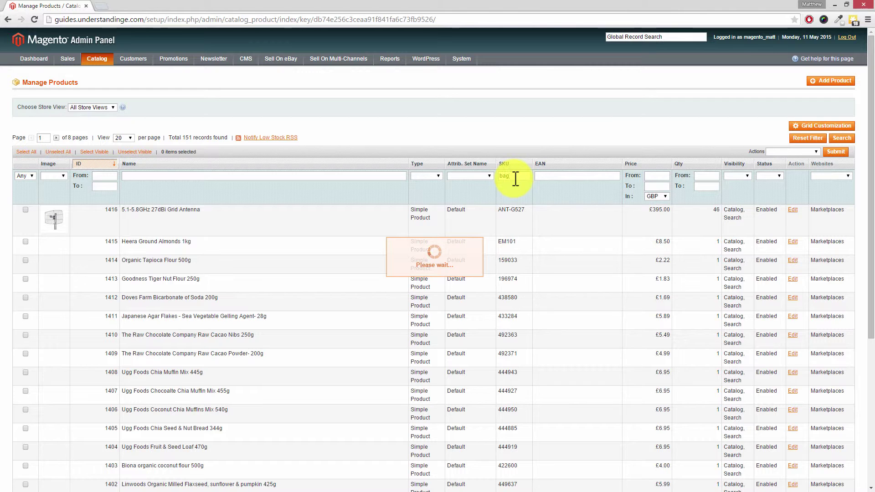
Step: Open the Womens Animal Rucksack product with SKU bag1 for editing
{"action": "scroll", "coordinate": [449, 219], "scroll_direction": "down", "scroll_amount": 3}
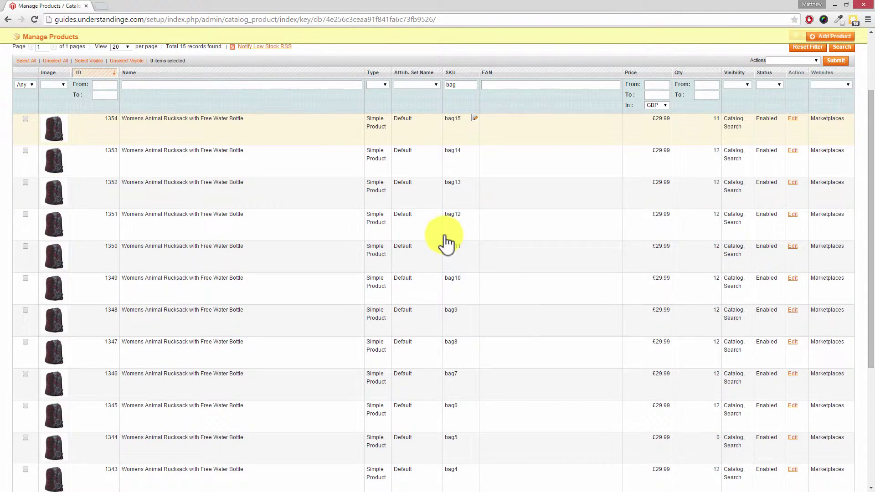
{"action": "scroll", "coordinate": [446, 242], "scroll_direction": "down", "scroll_amount": 2}
{"action": "scroll", "coordinate": [411, 263], "scroll_direction": "down", "scroll_amount": 2}
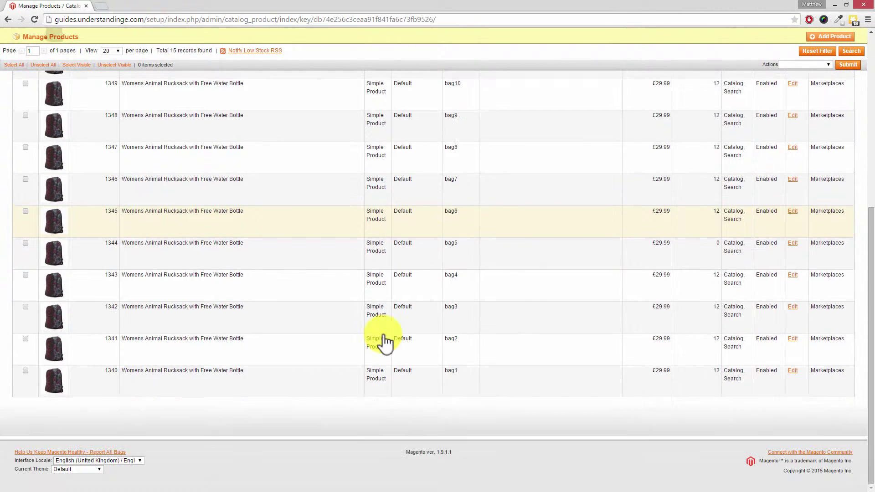
{"action": "left_click", "coordinate": [279, 382]}
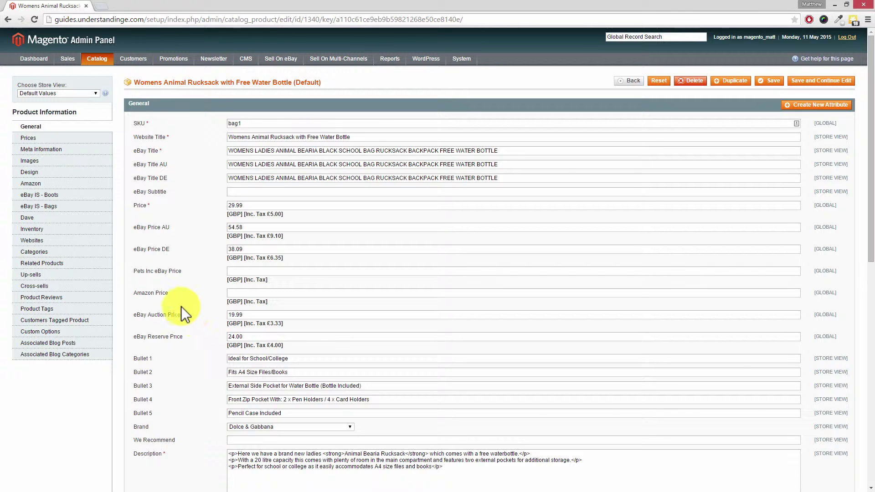
Step: In the product's related products, set the selection filter to Any and search the whole catalog
{"action": "left_click", "coordinate": [75, 264]}
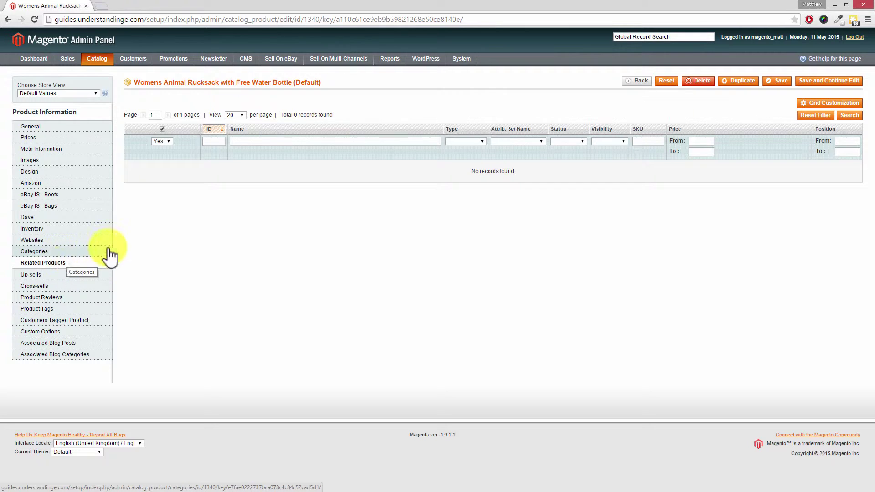
{"action": "left_click", "coordinate": [162, 129]}
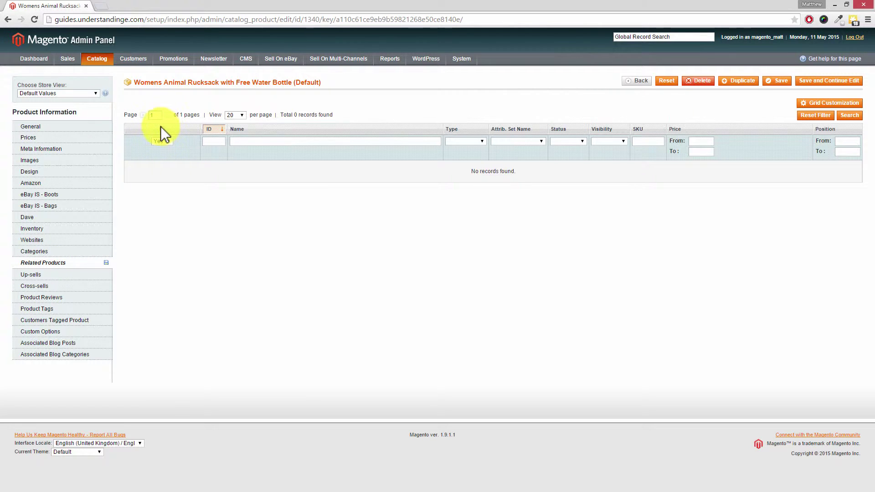
{"action": "left_click", "coordinate": [162, 142]}
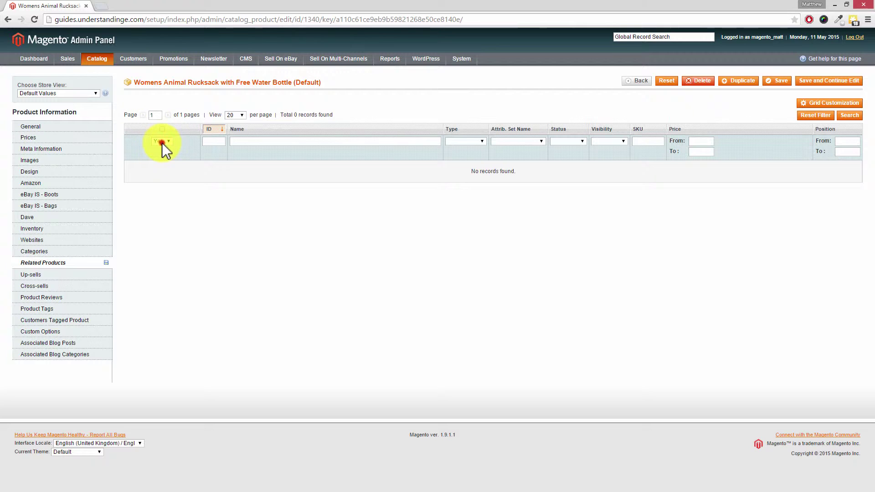
{"action": "left_click", "coordinate": [161, 149]}
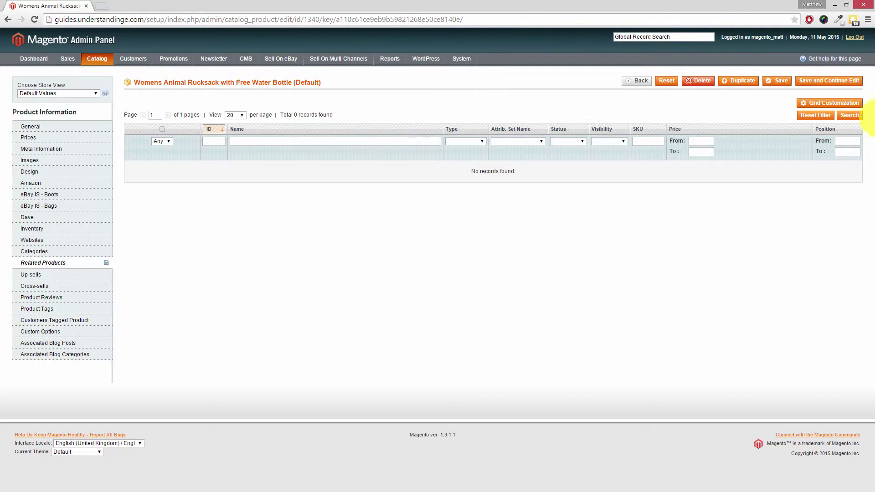
{"action": "left_click", "coordinate": [850, 115]}
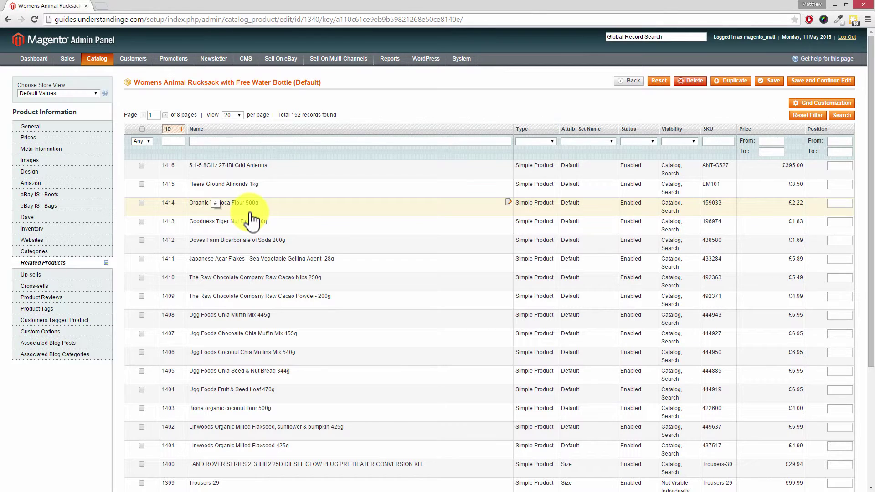
Step: Select products 1414, 1413, 1412 and 1411 as related products and save while continuing to edit
{"action": "left_click", "coordinate": [142, 203]}
{"action": "left_click", "coordinate": [141, 223]}
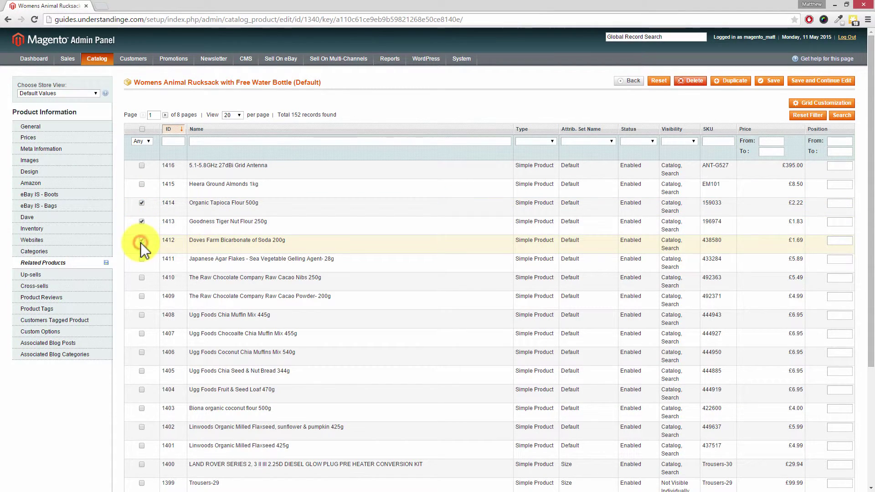
{"action": "left_click", "coordinate": [141, 259]}
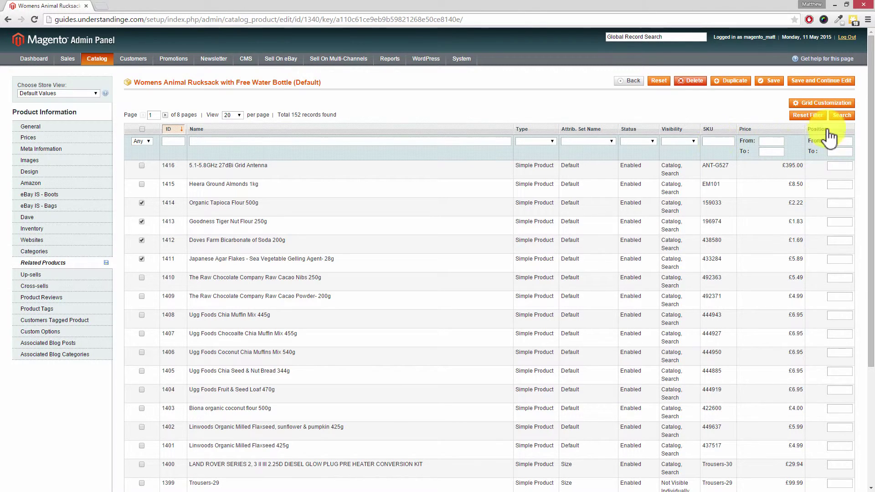
{"action": "left_click", "coordinate": [717, 140]}
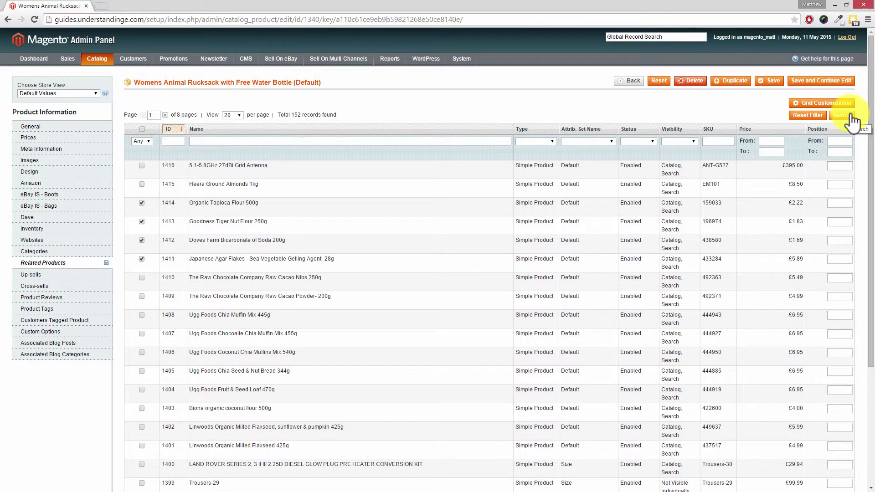
{"action": "left_click", "coordinate": [824, 85]}
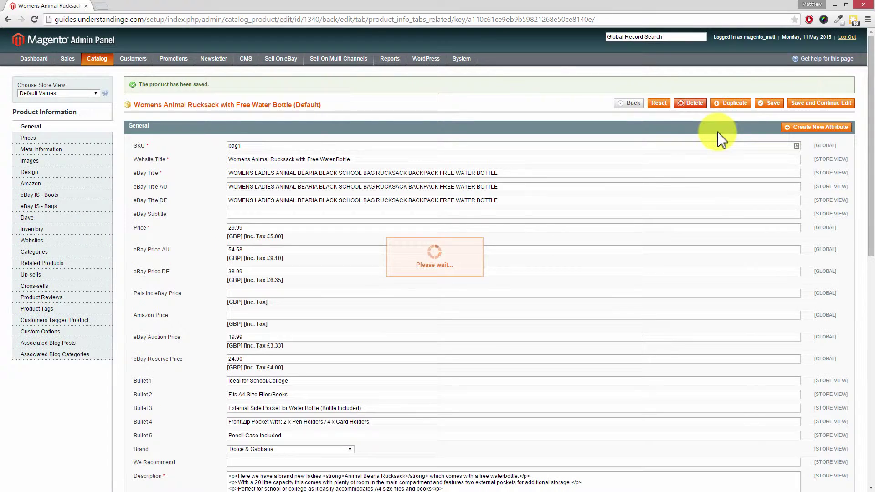
Step: Set the related products' positions: 1 for product 1413, 2 for 1414, 3 for 1411 and 4 for 1412
{"action": "left_click", "coordinate": [41, 263]}
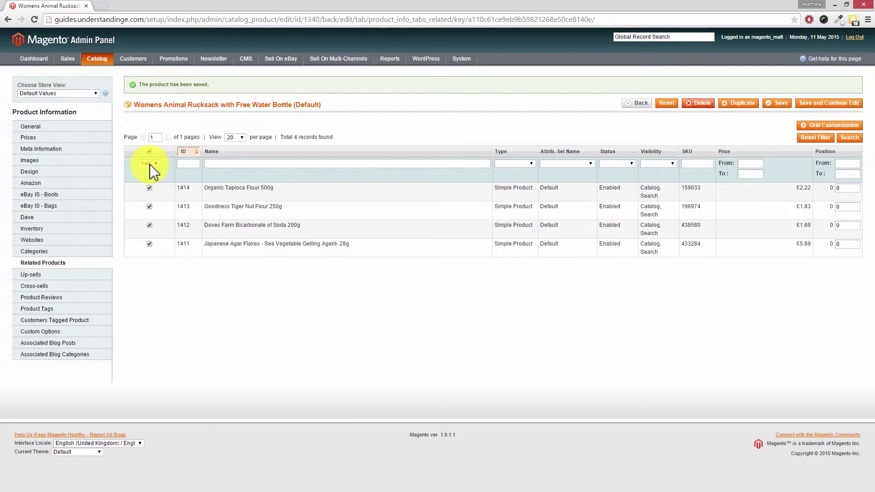
{"action": "left_click", "coordinate": [842, 245]}
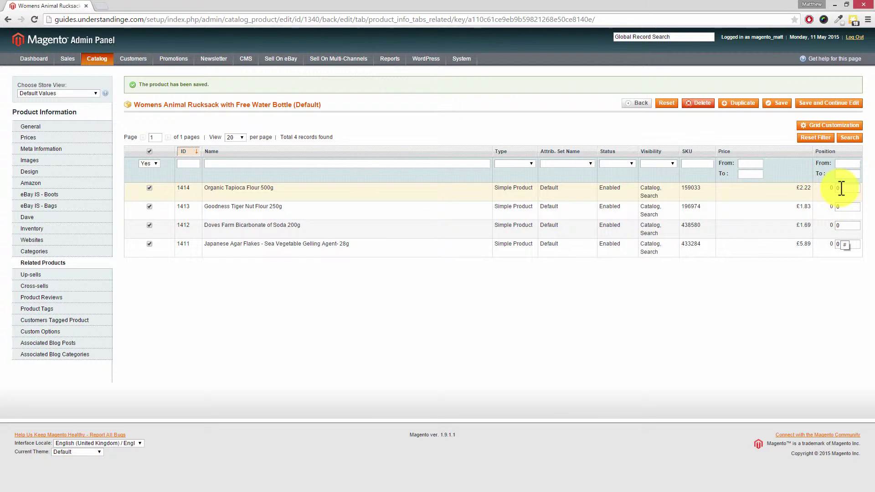
{"action": "left_click", "coordinate": [844, 207]}
{"action": "type", "text": "1"}
{"action": "double_click", "coordinate": [840, 188]}
{"action": "type", "text": "2"}
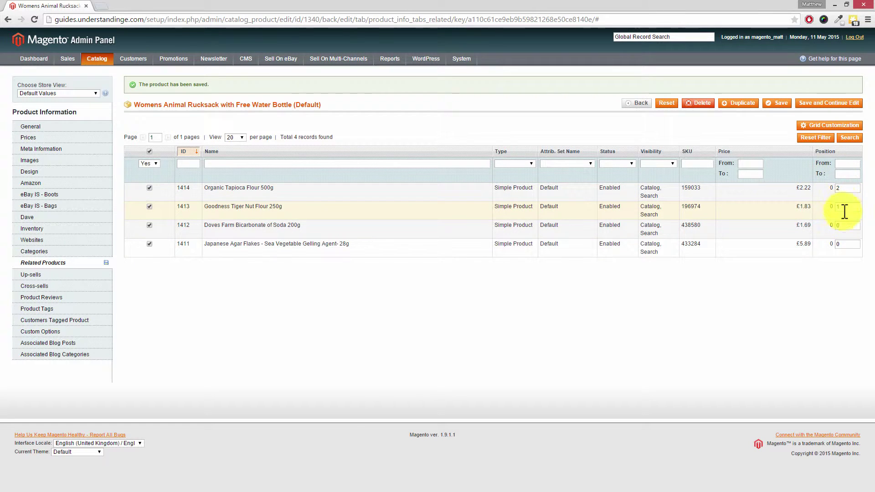
{"action": "left_click", "coordinate": [840, 225]}
{"action": "double_click", "coordinate": [840, 245]}
{"action": "type", "text": "3"}
{"action": "left_click", "coordinate": [839, 225]}
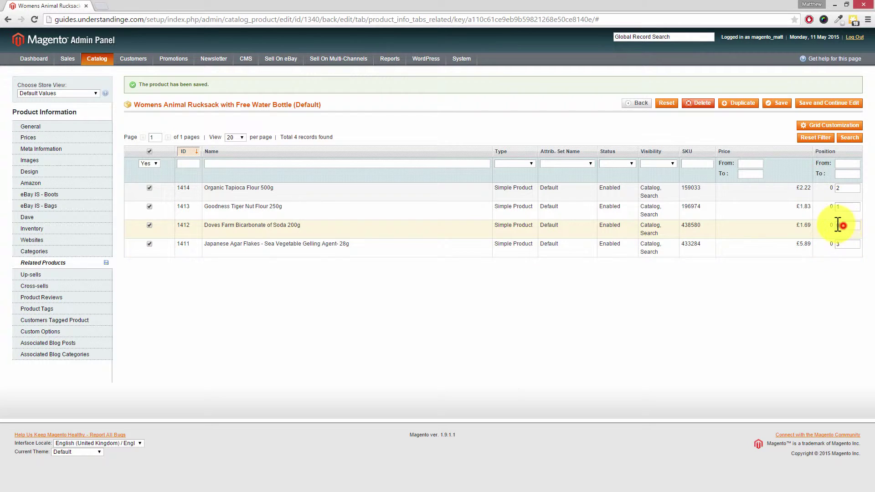
{"action": "type", "text": "4"}
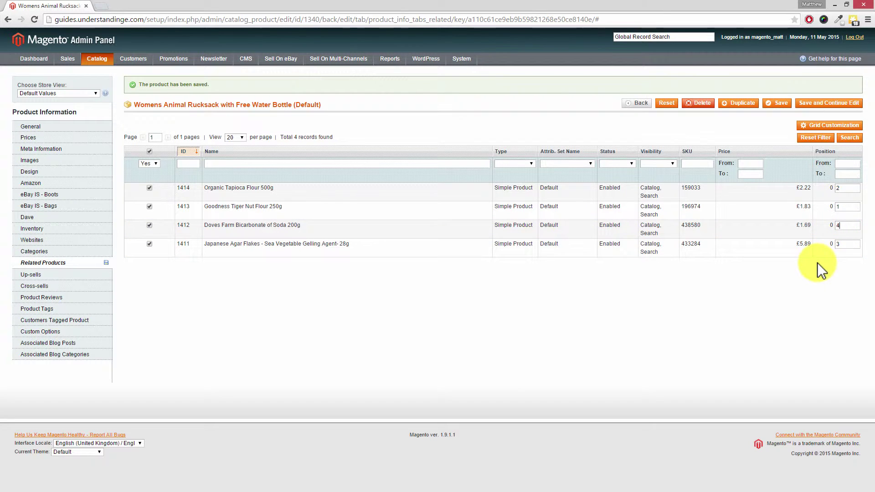
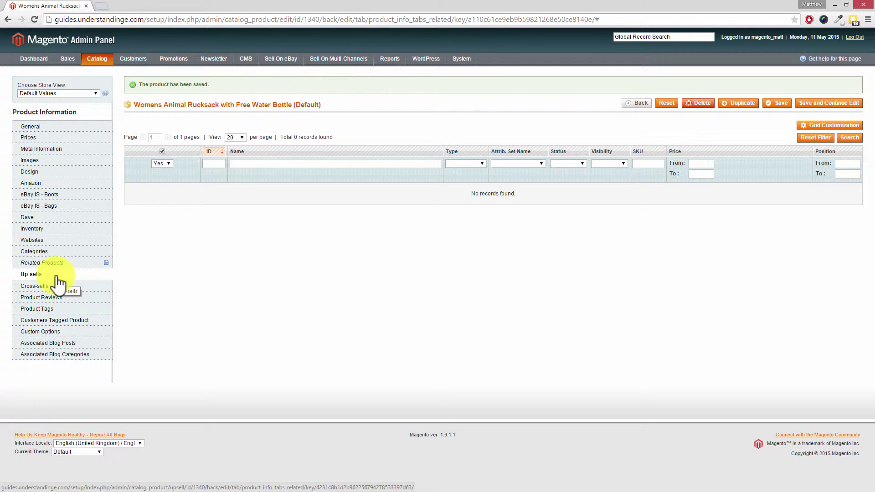
Step: In the product's up-sells, set the selection filter to Any and search for all catalog products
{"action": "left_click", "coordinate": [57, 275]}
{"action": "left_click", "coordinate": [161, 152]}
{"action": "left_click", "coordinate": [161, 163]}
{"action": "left_click", "coordinate": [160, 170]}
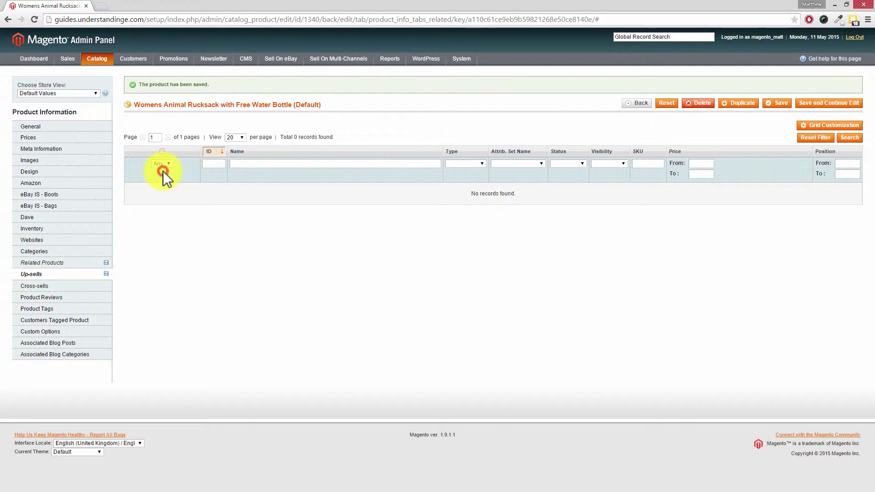
{"action": "left_click", "coordinate": [856, 137]}
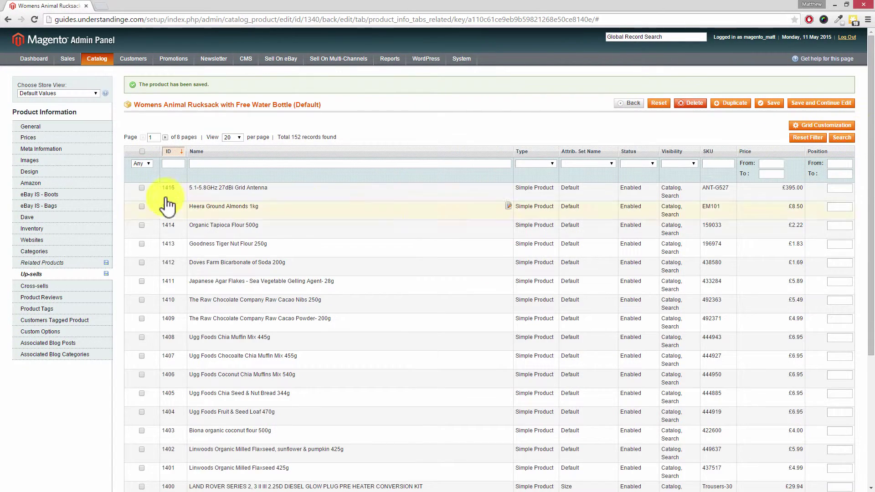
Step: Select the grid antenna, ground almonds and tapioca flour (1416, 1415, 1414) as up-sells and save while continuing to edit
{"action": "left_click", "coordinate": [142, 188]}
{"action": "left_click", "coordinate": [142, 207]}
{"action": "left_click", "coordinate": [142, 225]}
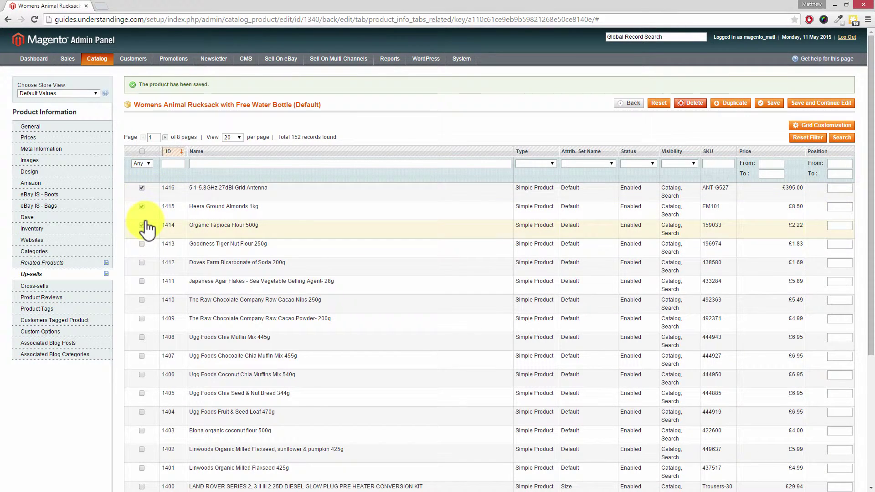
{"action": "left_click", "coordinate": [828, 105]}
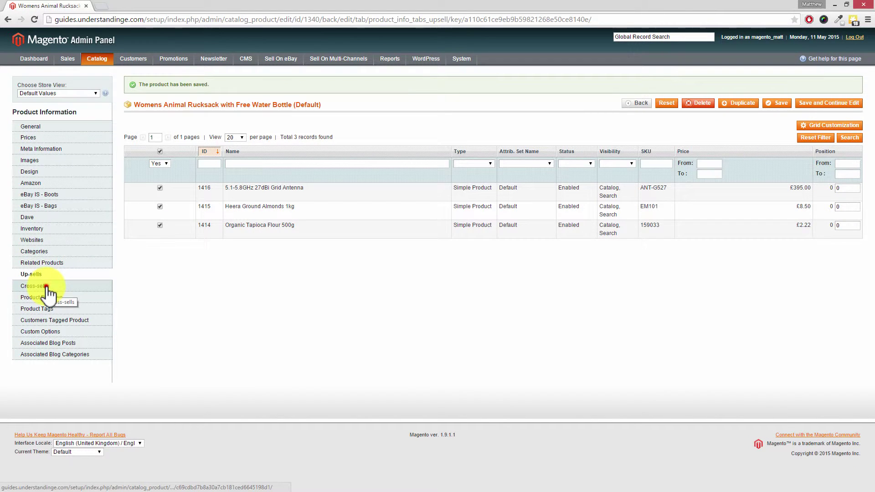
Step: In the product's cross-sells, set the selection filter to Any and search for all catalog products
{"action": "left_click", "coordinate": [50, 293]}
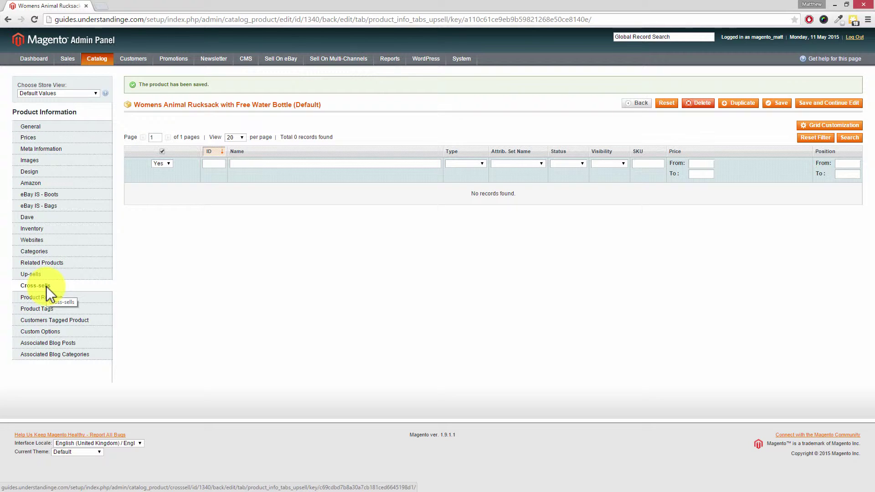
{"action": "left_click", "coordinate": [46, 286]}
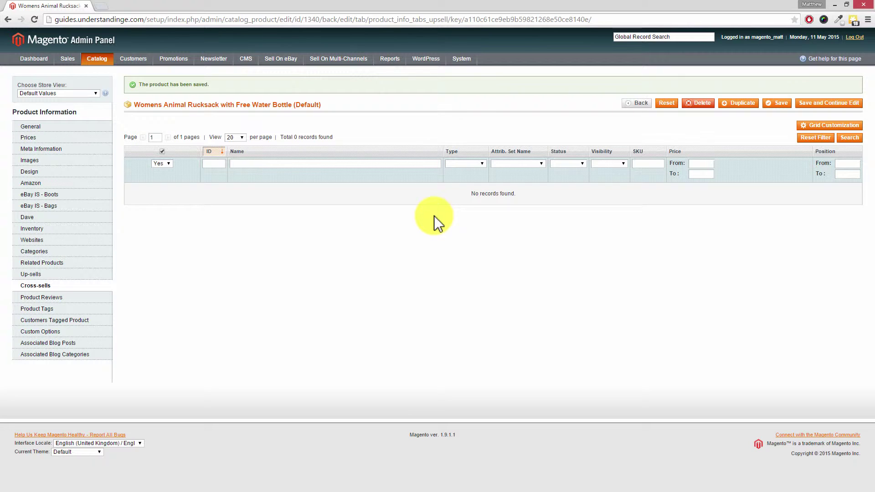
{"action": "left_click", "coordinate": [162, 151]}
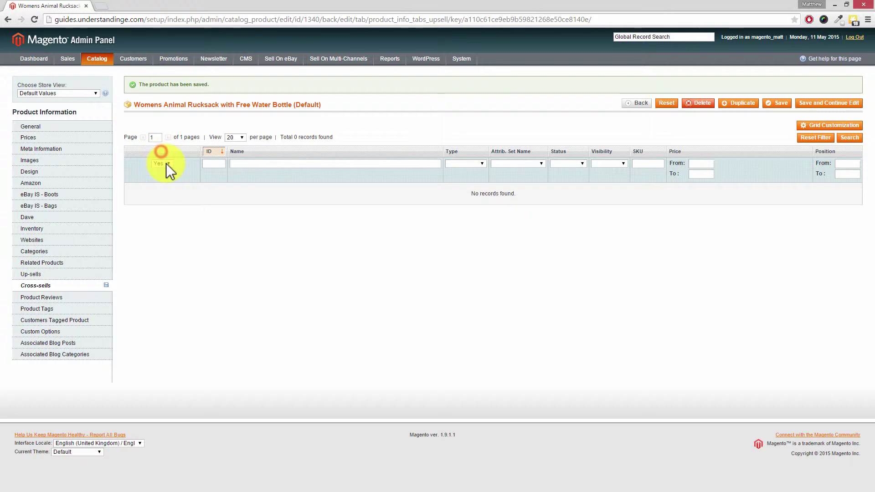
{"action": "left_click", "coordinate": [163, 173]}
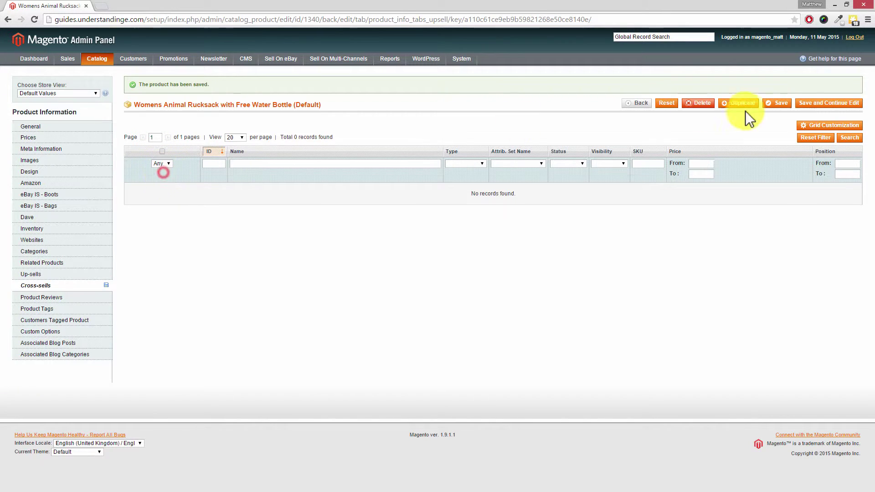
{"action": "left_click", "coordinate": [851, 138]}
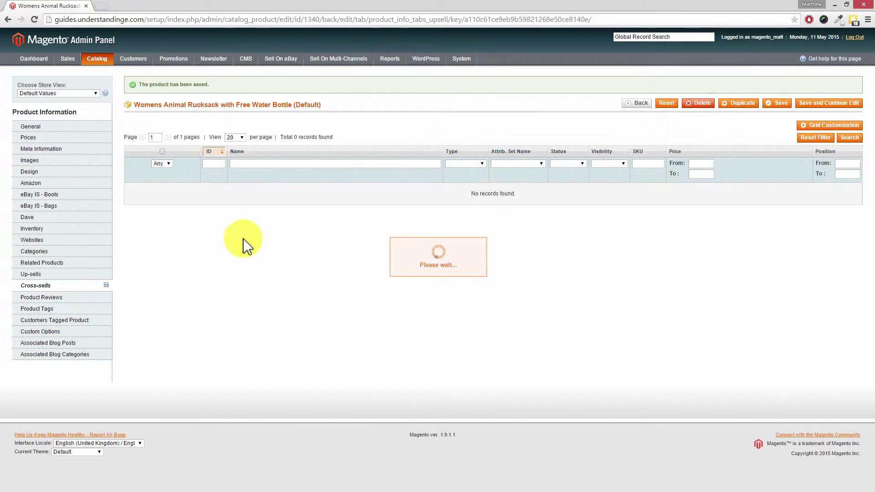
Step: Select the Ugg Foods products 1406, 1405 and 1404 as cross-sells and save while continuing to edit
{"action": "scroll", "coordinate": [154, 296], "scroll_direction": "down", "scroll_amount": 2}
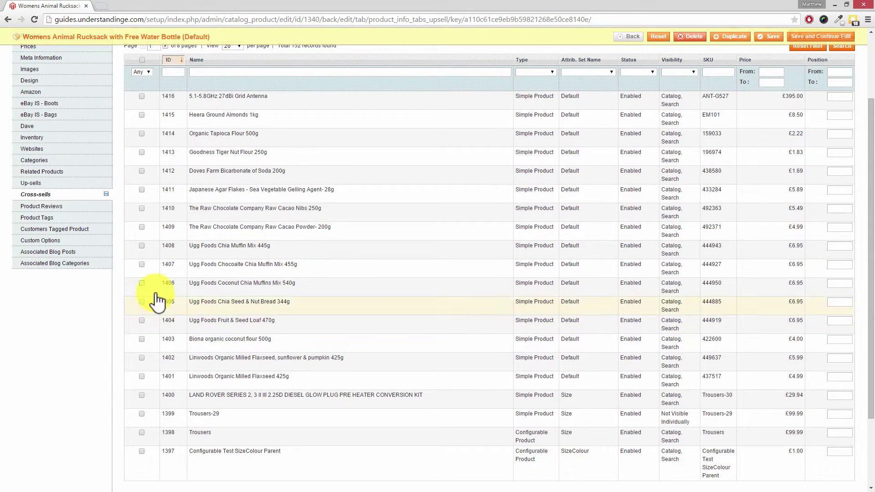
{"action": "left_click", "coordinate": [141, 283]}
{"action": "left_click", "coordinate": [141, 301]}
{"action": "left_click", "coordinate": [141, 320]}
{"action": "scroll", "coordinate": [141, 319], "scroll_direction": "up", "scroll_amount": 2}
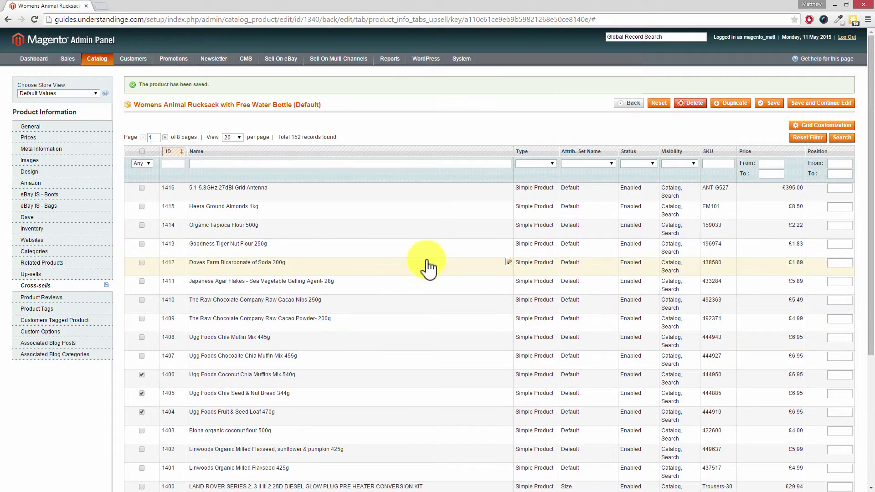
{"action": "left_click", "coordinate": [839, 104]}
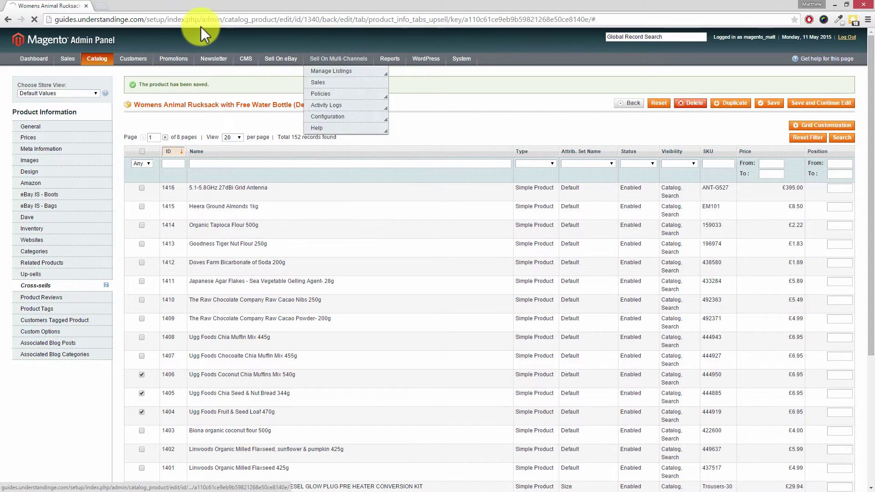
Step: Open the storefront at guides.understandinge.com/setup/index.php/ in a new browser tab
{"action": "left_click", "coordinate": [76, 19]}
{"action": "double_click", "coordinate": [194, 19]}
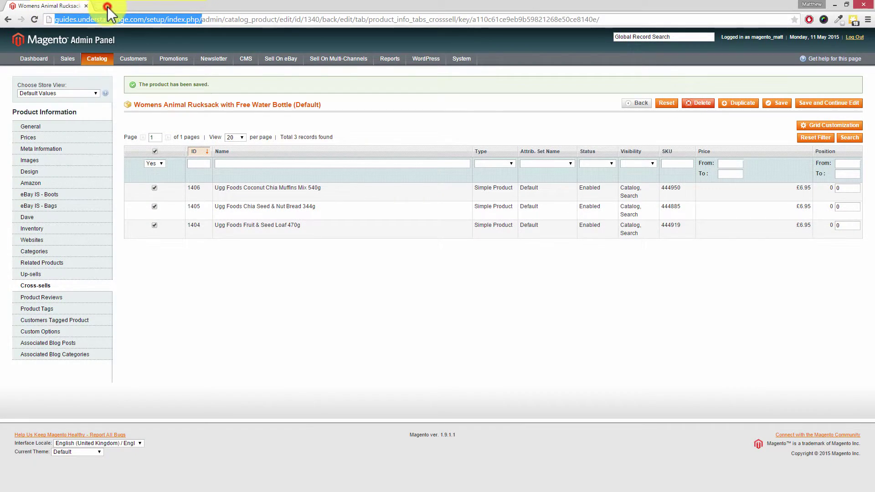
{"action": "left_click", "coordinate": [106, 6]}
{"action": "type", "text": "guides.understandinge.com/setup/index.php/"}
{"action": "key", "text": "Return"}
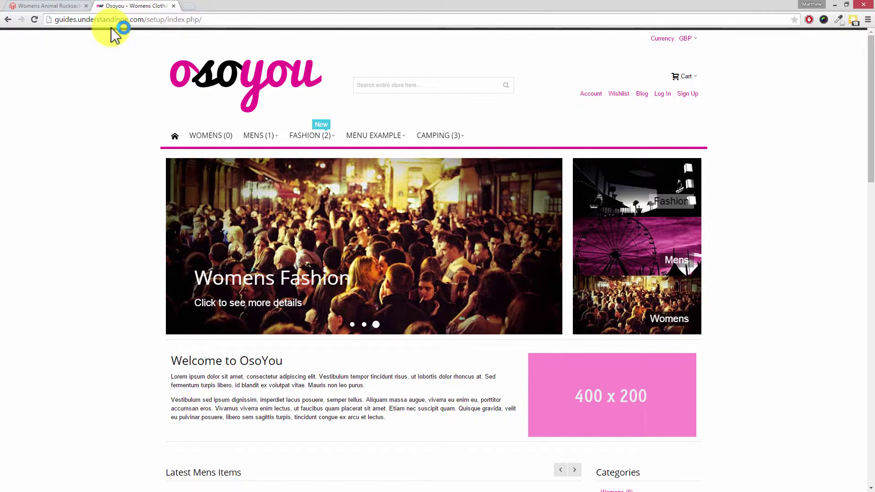
Step: Open the Womens Animal Rucksack with Free Water Bottle from Fashion's recommended bags and browse its Related Items carousel back and forth
{"action": "mouse_move", "coordinate": [305, 137]}
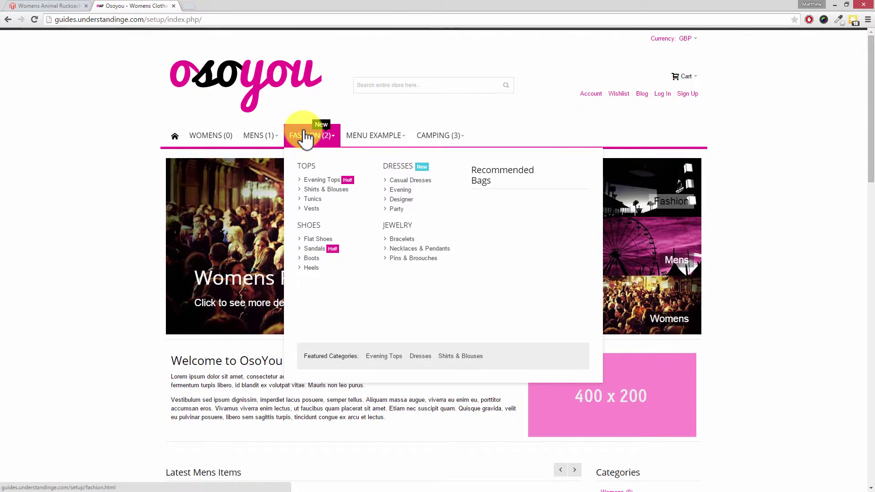
{"action": "left_click", "coordinate": [528, 246]}
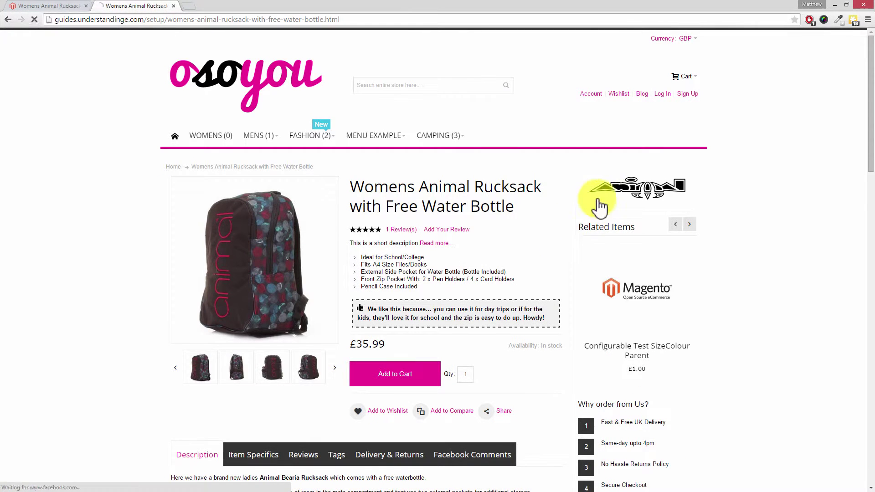
{"action": "left_click_drag", "start_coordinate": [870, 114], "coordinate": [871, 140]}
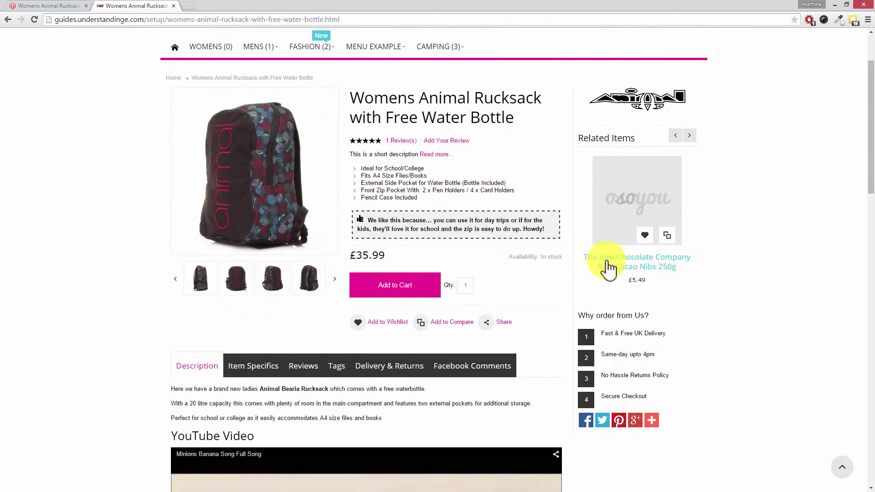
{"action": "left_click", "coordinate": [691, 137]}
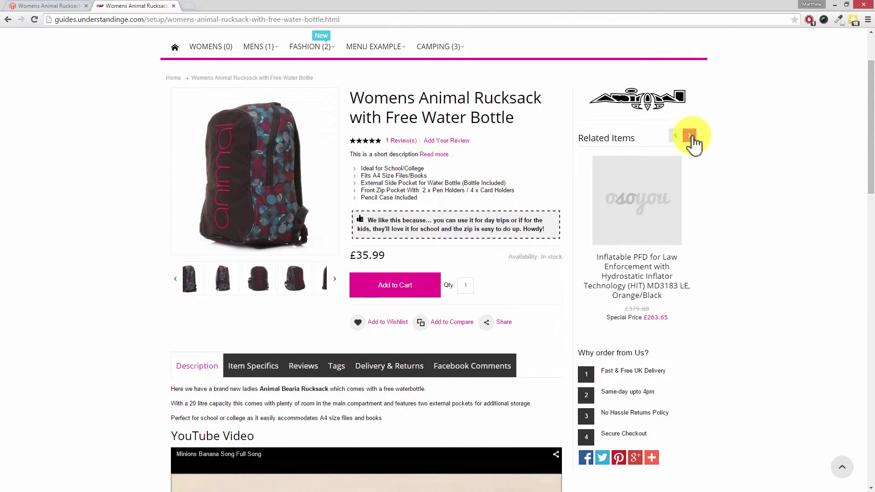
{"action": "left_click", "coordinate": [677, 136]}
{"action": "left_click", "coordinate": [676, 136]}
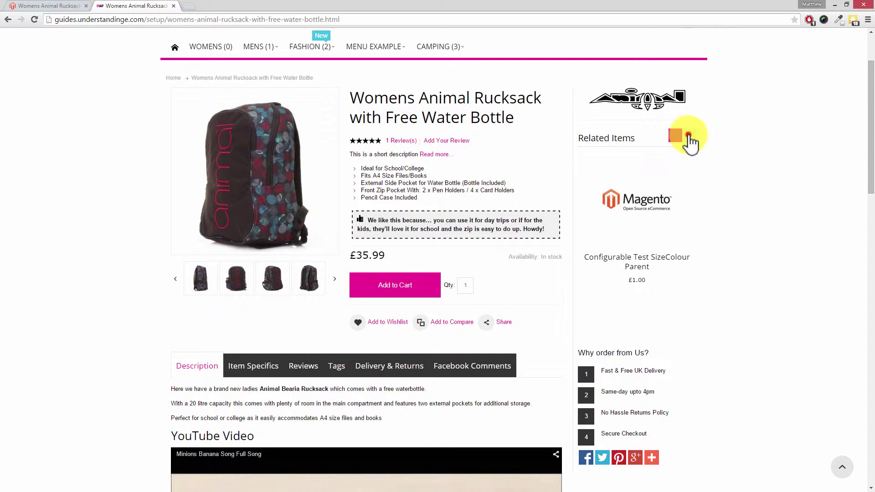
{"action": "left_click", "coordinate": [690, 136]}
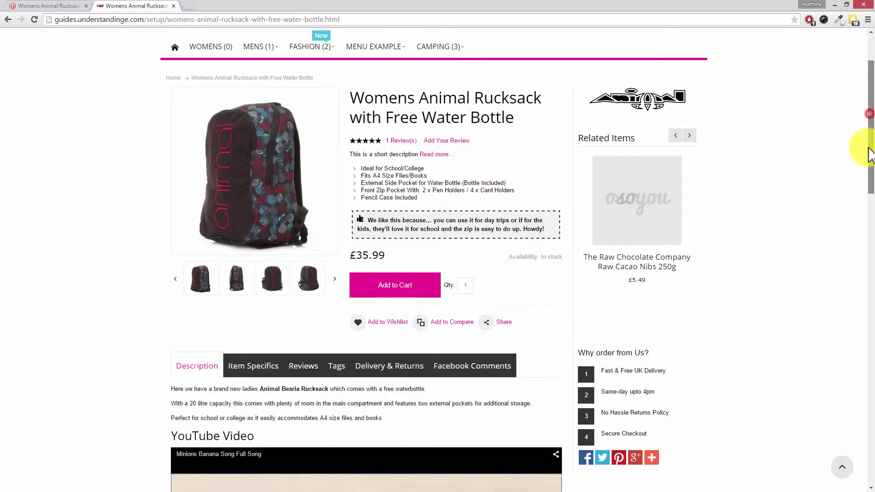
Step: Examine the up-sell products below the rucksack's description videos and browse through that carousel
{"action": "scroll", "coordinate": [871, 141], "scroll_direction": "down", "scroll_amount": 6}
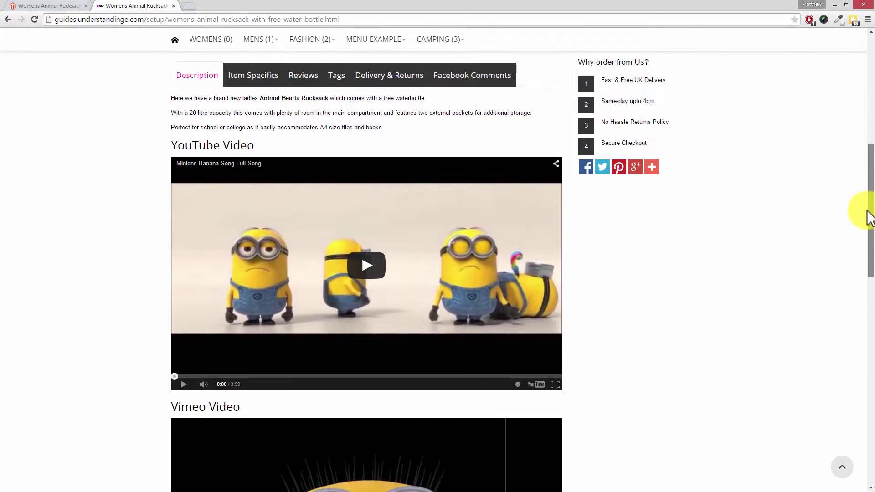
{"action": "left_click_drag", "start_coordinate": [868, 217], "coordinate": [868, 303]}
{"action": "scroll", "coordinate": [867, 303], "scroll_direction": "down", "scroll_amount": 2}
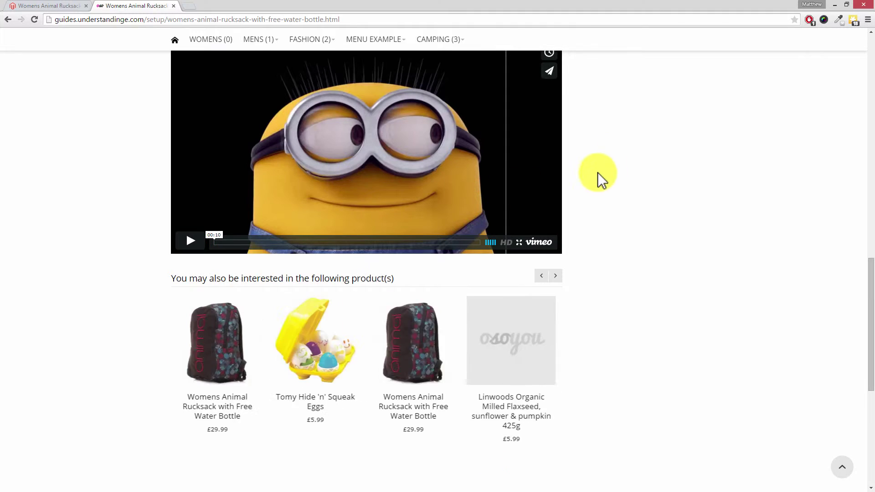
{"action": "left_click_drag", "start_coordinate": [871, 267], "coordinate": [871, 131]}
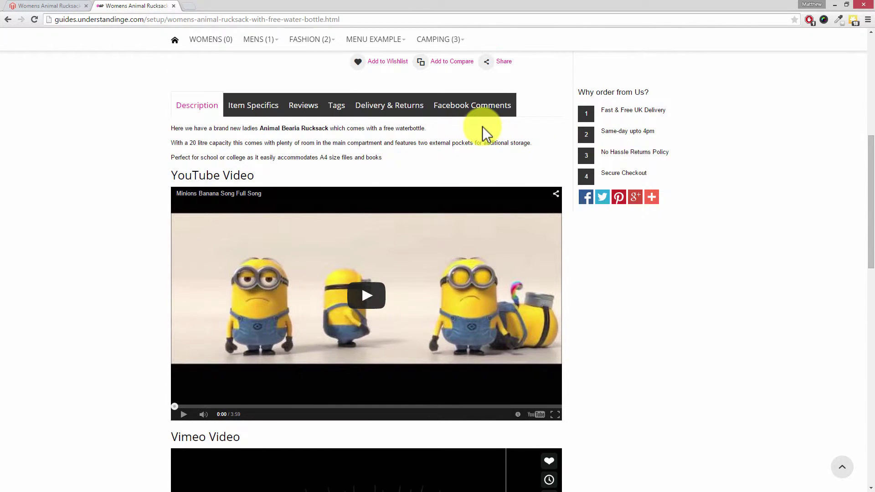
{"action": "left_click_drag", "start_coordinate": [871, 157], "coordinate": [871, 314]}
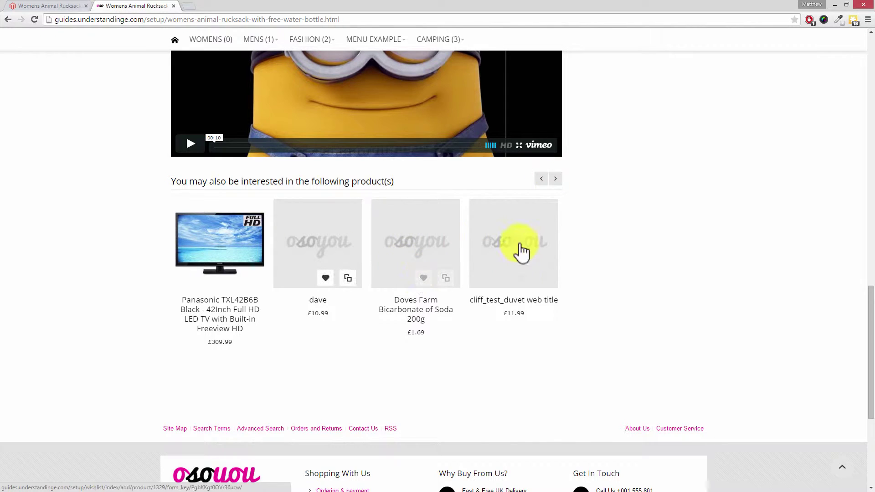
{"action": "left_click", "coordinate": [556, 179]}
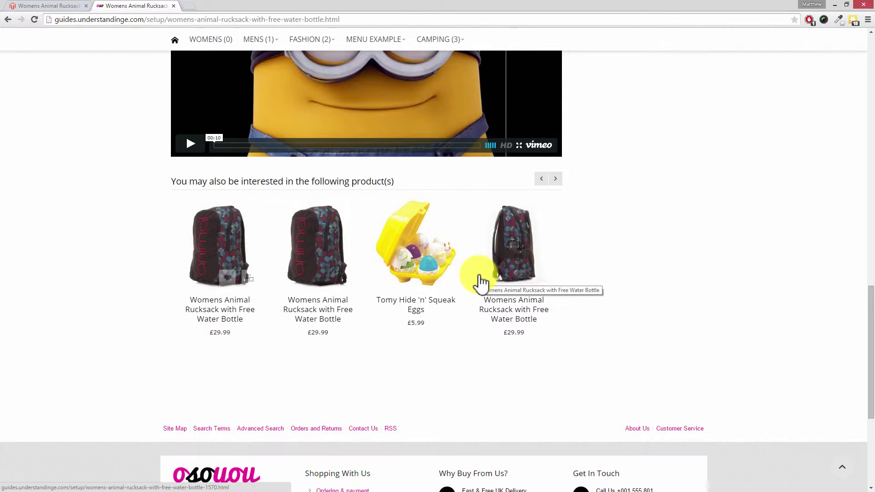
Step: Add the rucksack to the shopping cart, then add Tomy Pop Up Pirate from the cart's cross-sell suggestions
{"action": "left_click_drag", "start_coordinate": [868, 305], "coordinate": [857, 101]}
{"action": "left_click", "coordinate": [395, 302]}
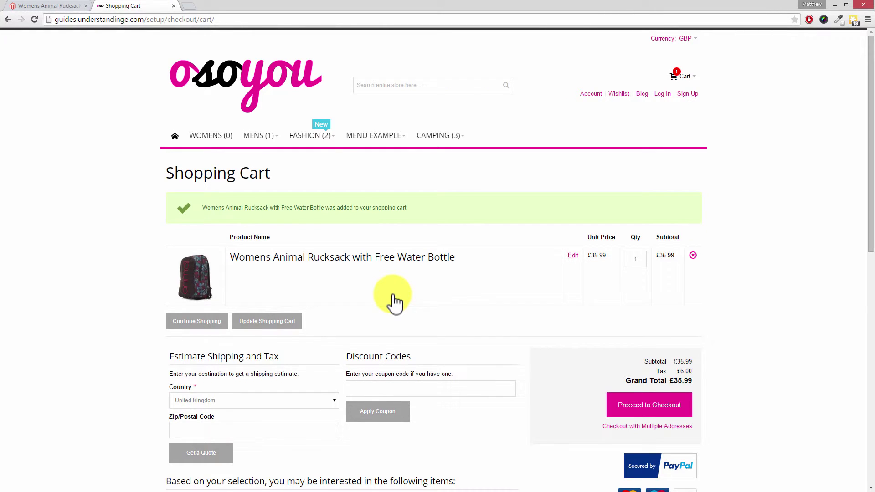
{"action": "scroll", "coordinate": [395, 302], "scroll_direction": "down", "scroll_amount": 4}
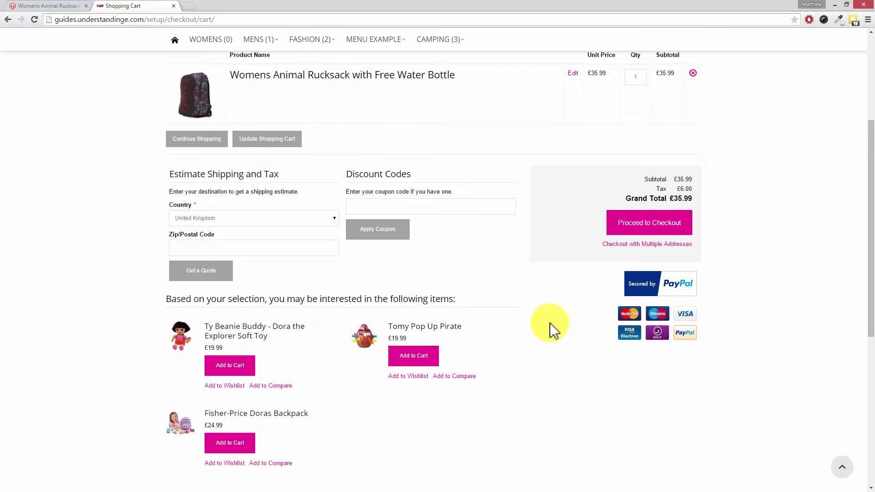
{"action": "left_click", "coordinate": [429, 362]}
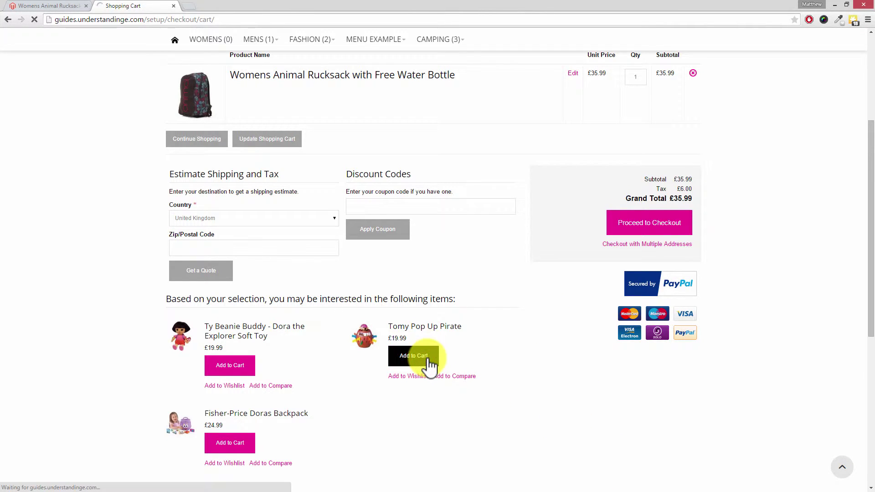